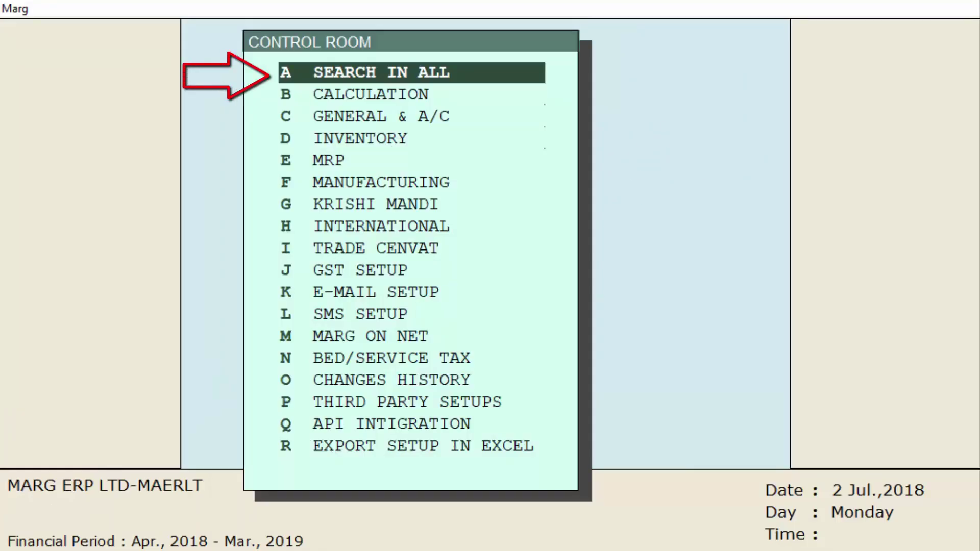
Search all Control Room settings for STORE
key("Return")
type("STORE")
key("Return")
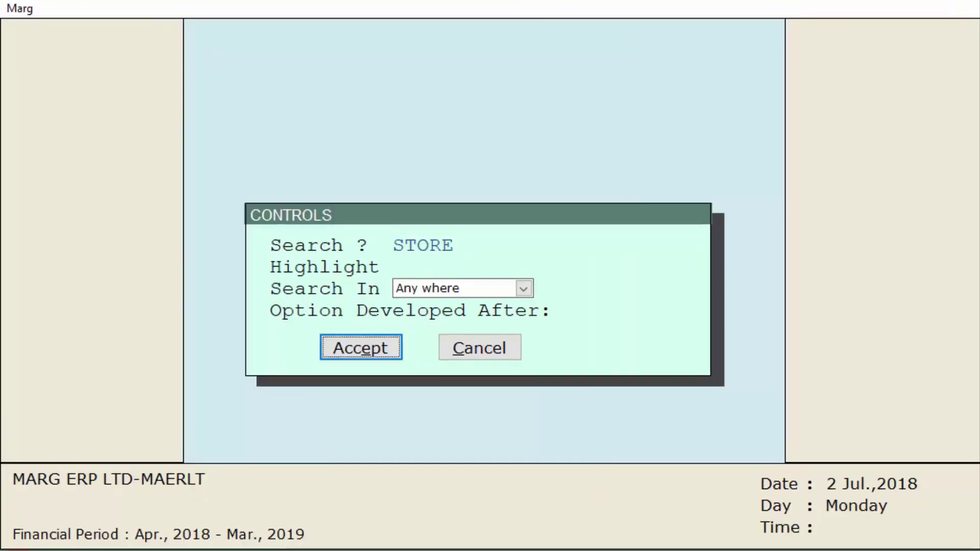
key("Return")
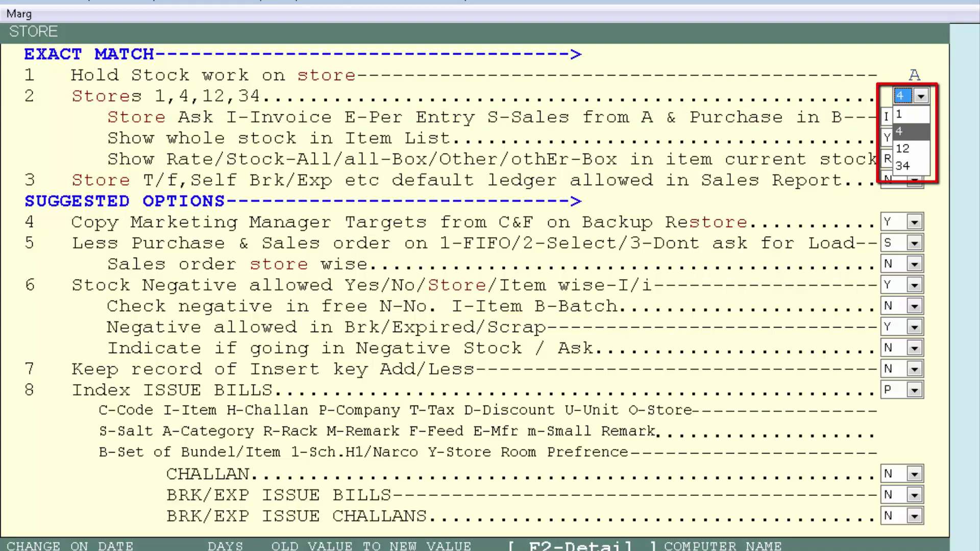
Set the number of stores to 4 with Store Ask I, and save the settings
key("Return")
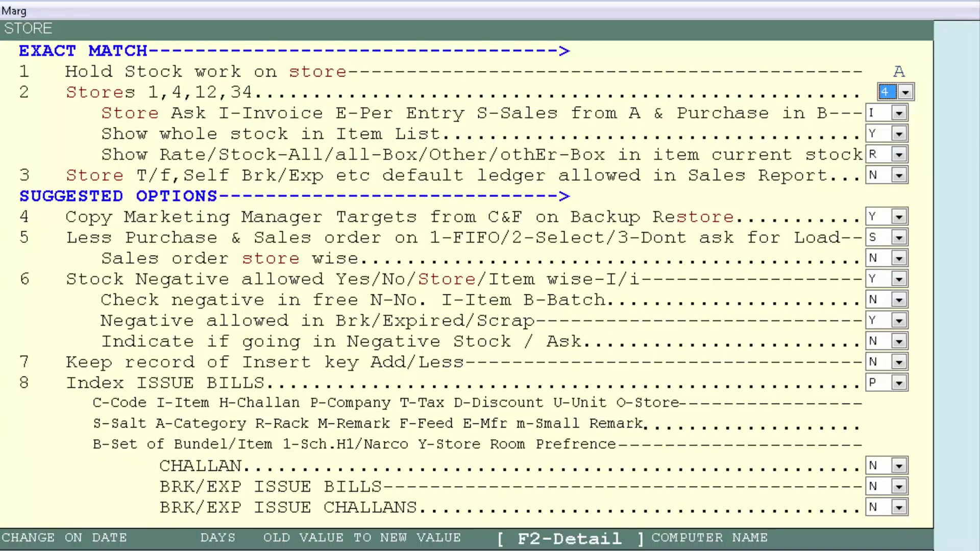
key("Return")
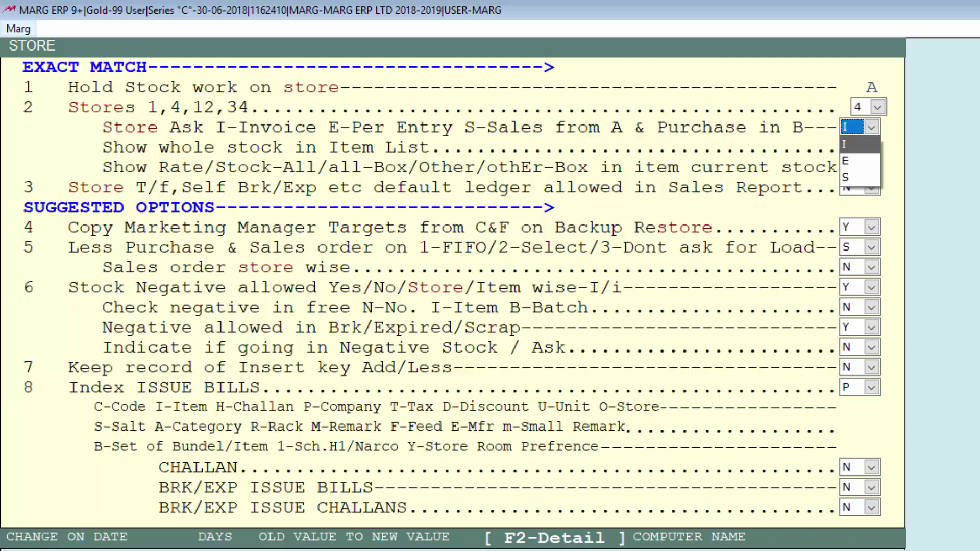
key("Escape")
key("Escape")
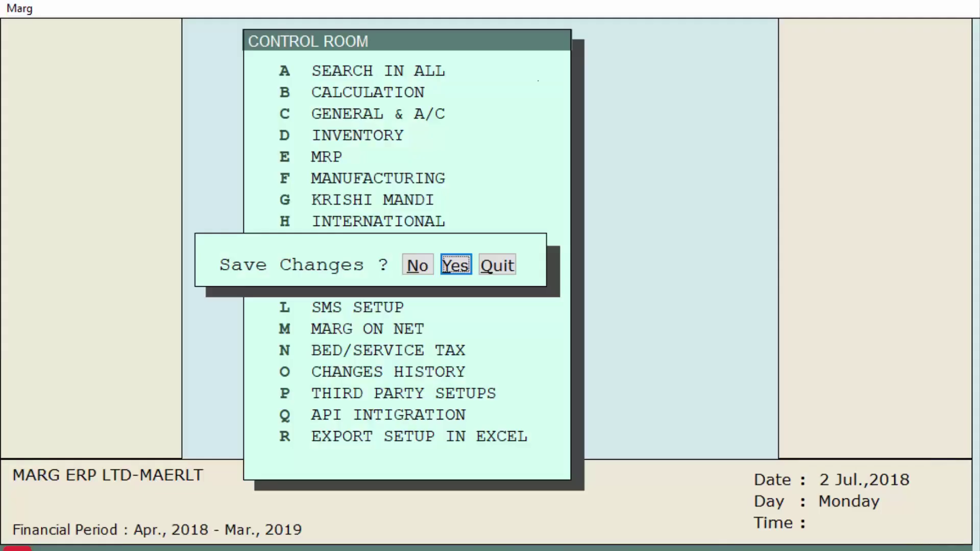
key("Return")
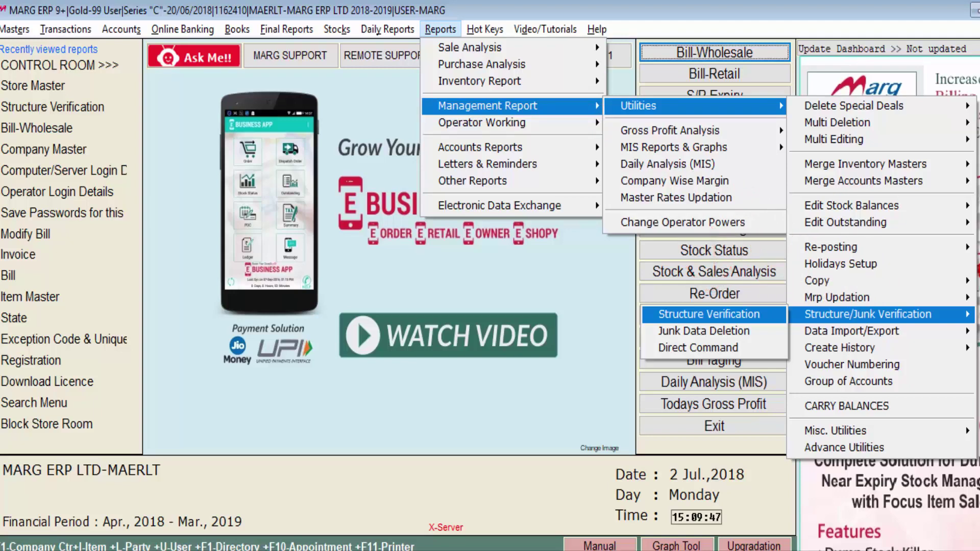
Run Structure Verification confirmed with SURE, then reopen MARG ERP LTD's main screen
key("Return")
key("Return")
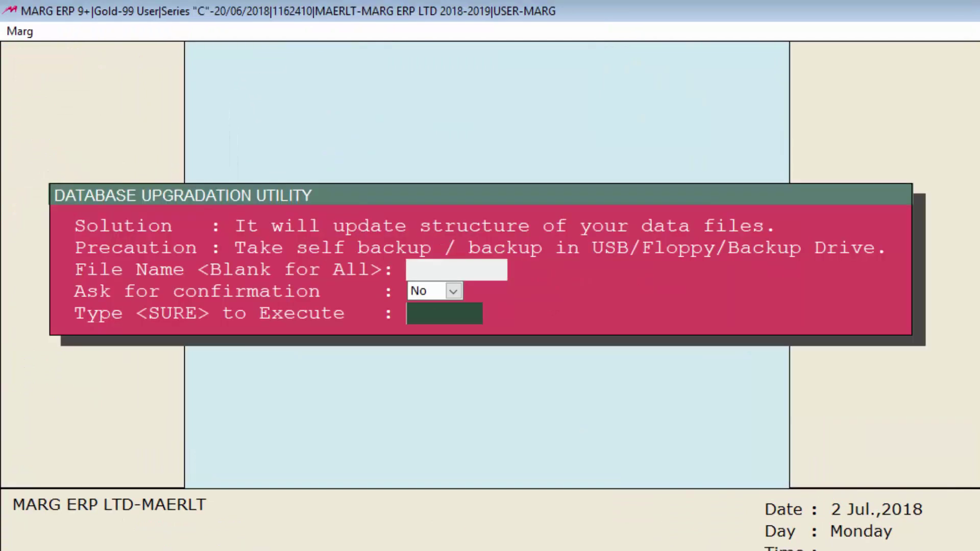
type("SURE")
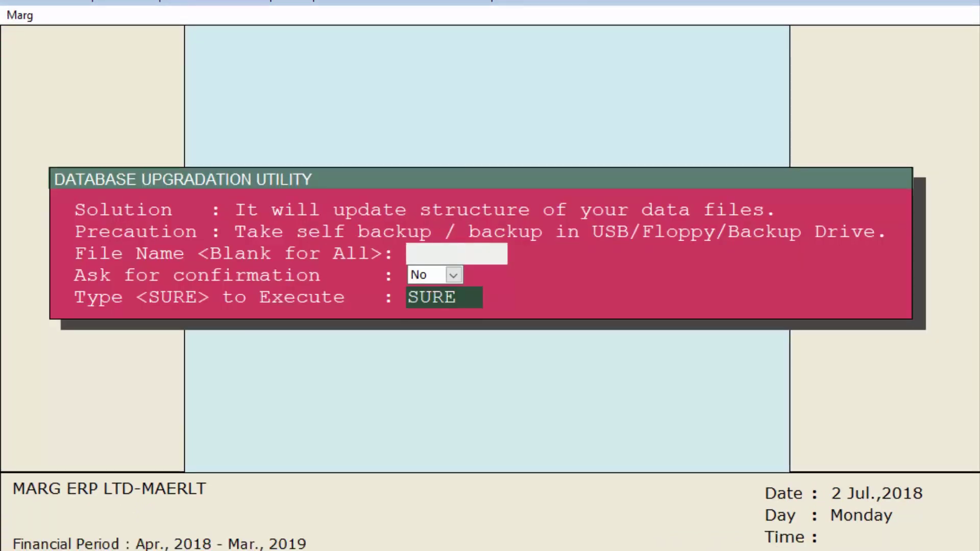
key("Return")
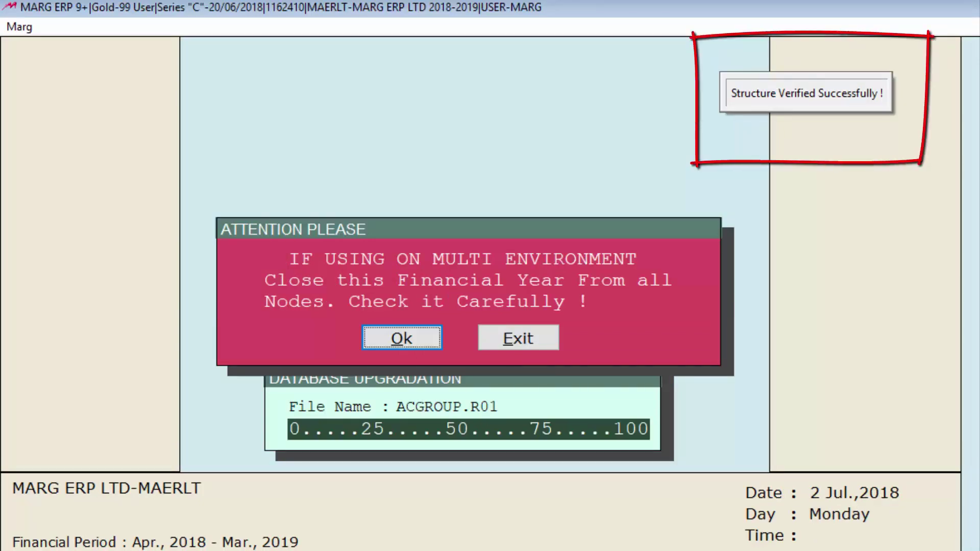
key("Return")
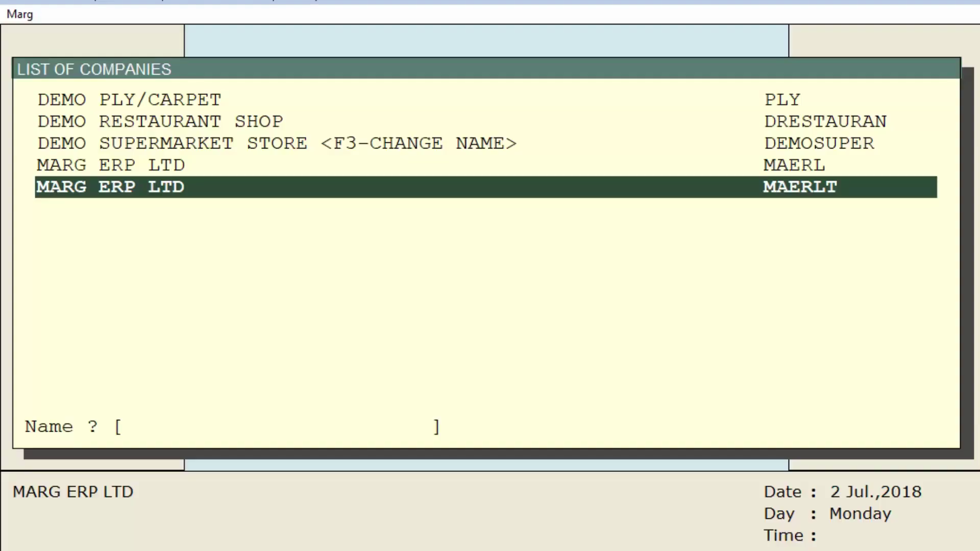
key("Return")
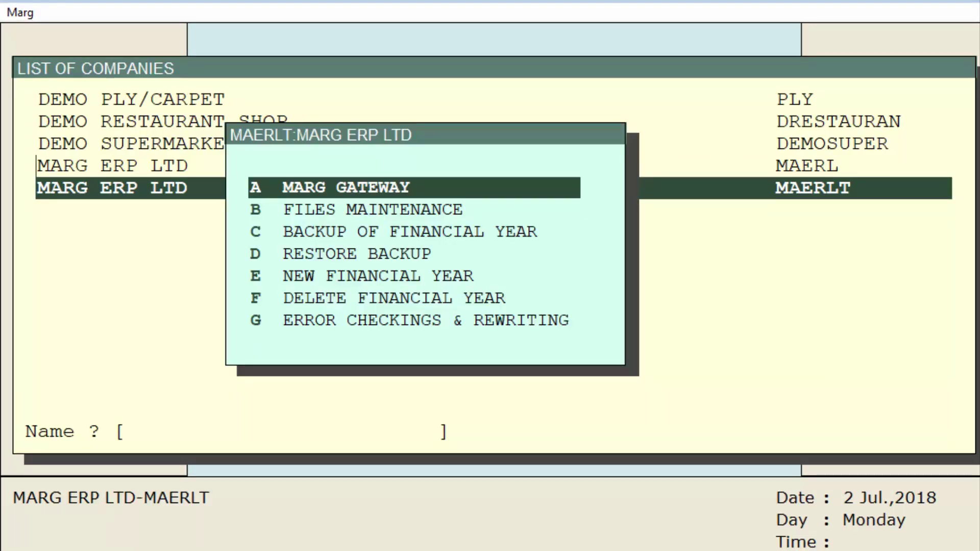
key("Return")
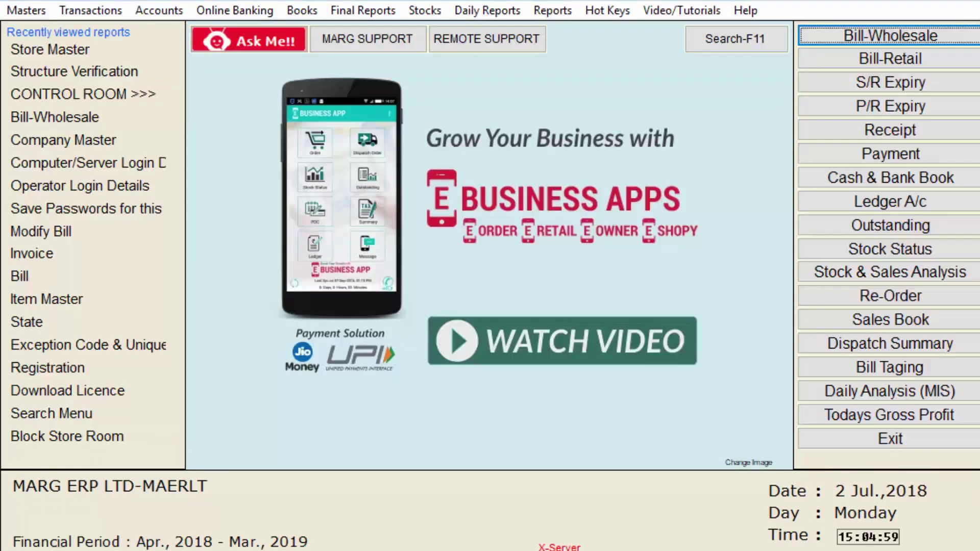
Open the Store Master list under Masters > Inventory Master
key("alt+m")
key("Down")
key("Down")
key("Right")
key("Down")
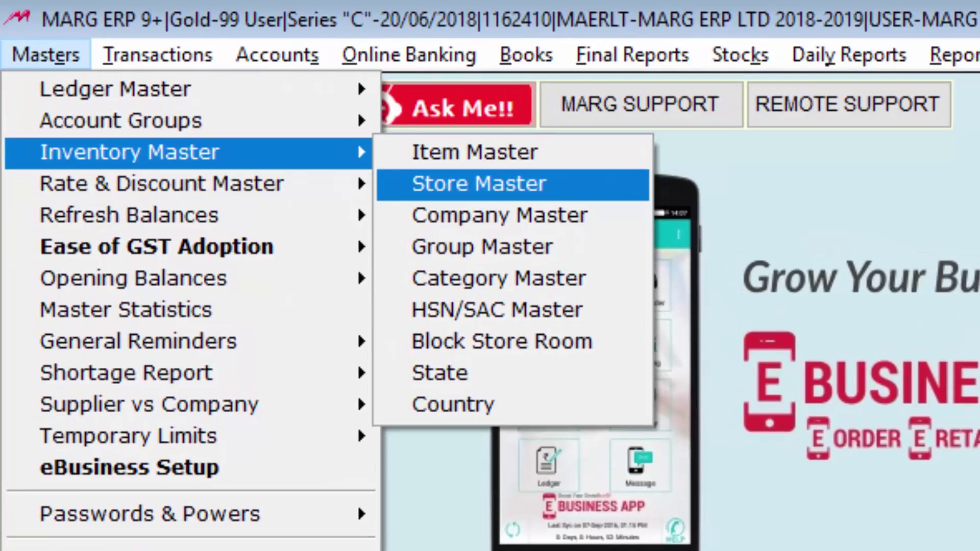
key("Return")
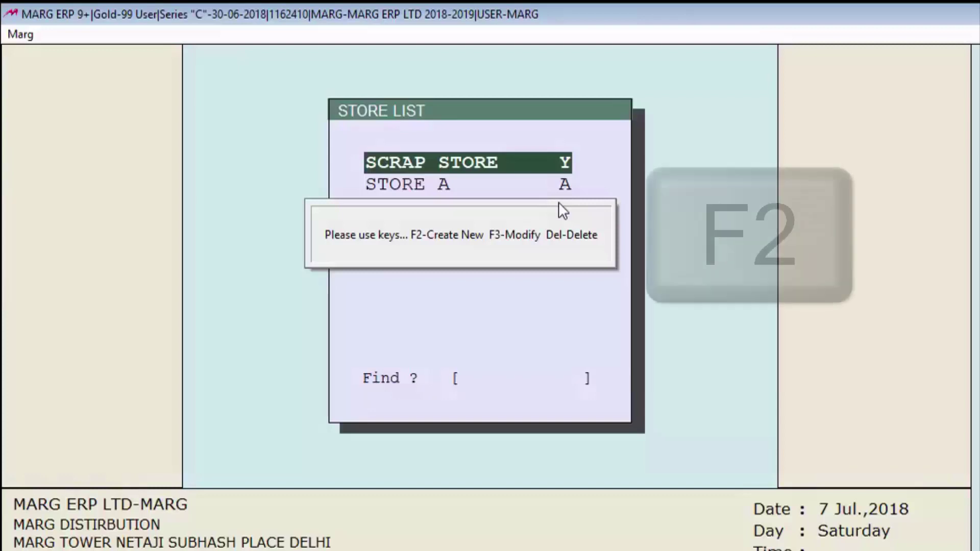
key("F2")
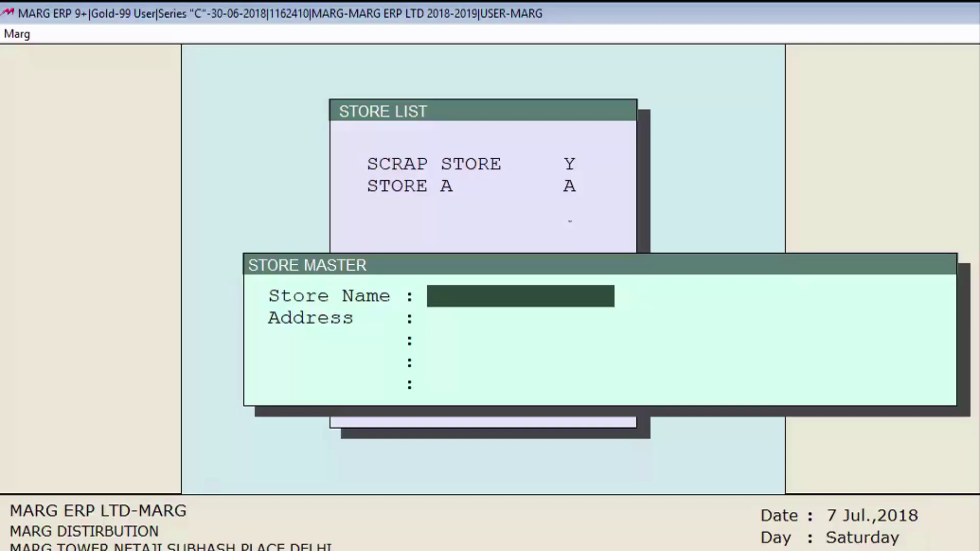
type("WAREHOUSE")
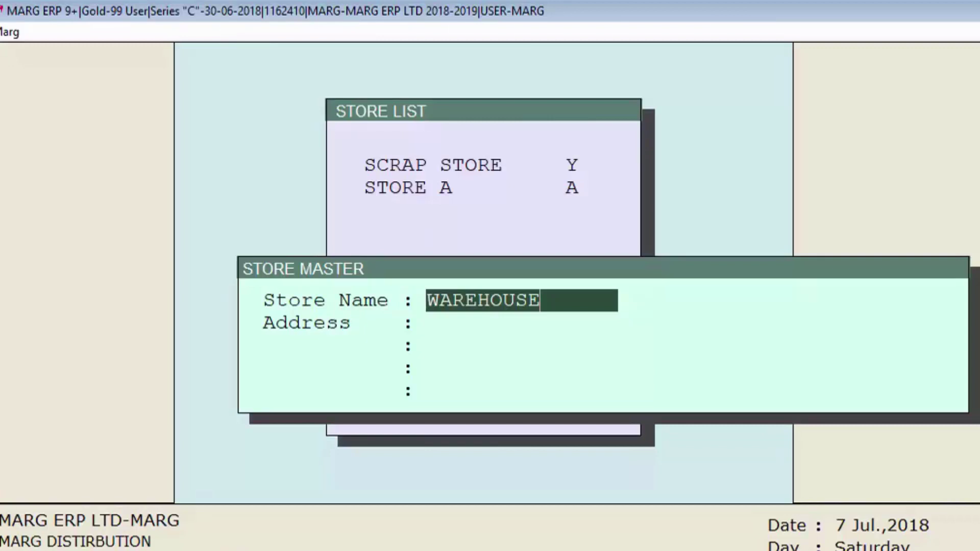
type("BRANCHES")
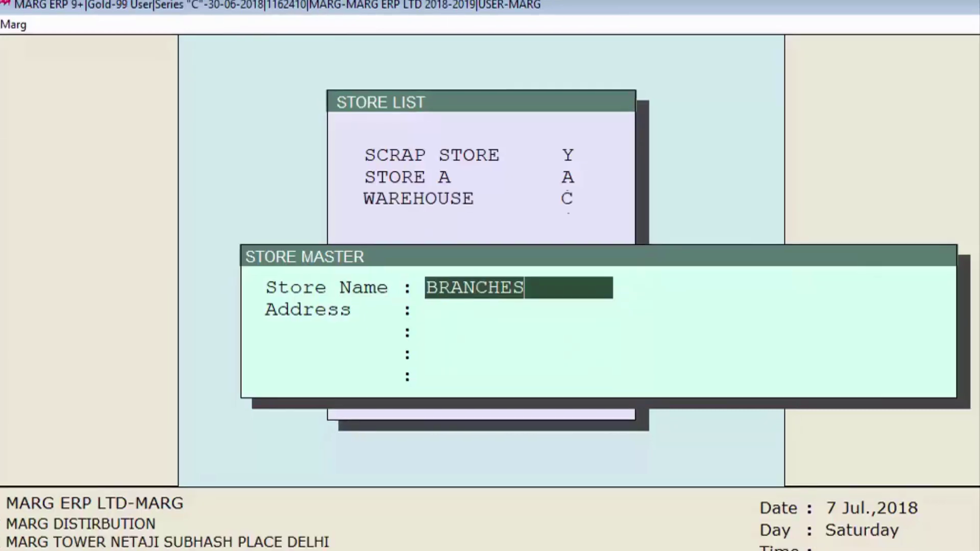
key("Return")
key("Return")
key("Return")
key("Escape")
key("Escape")
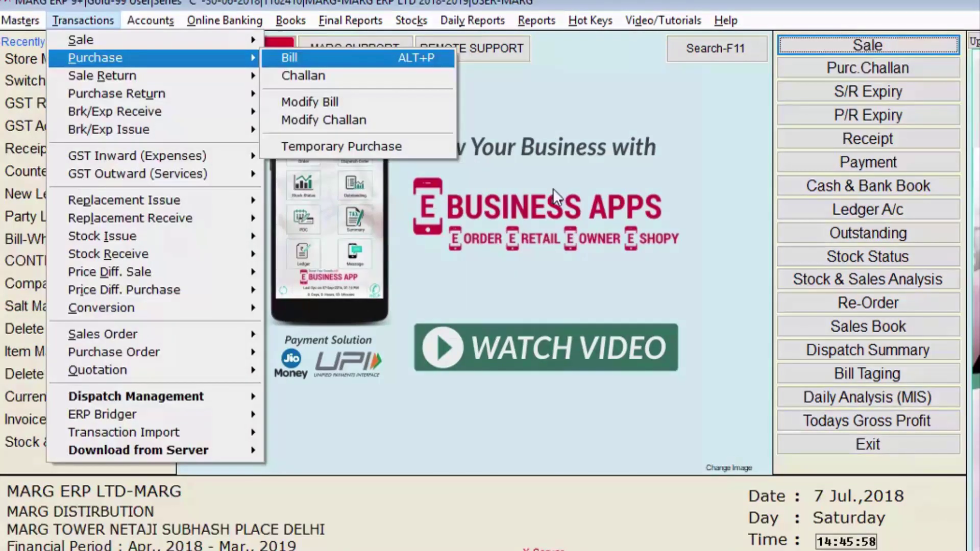
Start a new purchase bill from supplier RANBAXY INDIA LTD
key("Return")
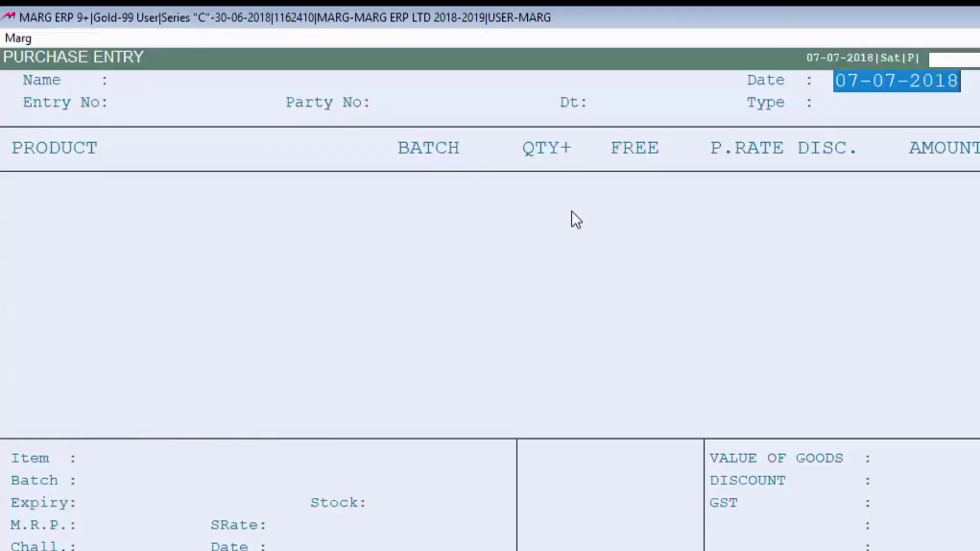
key("Return")
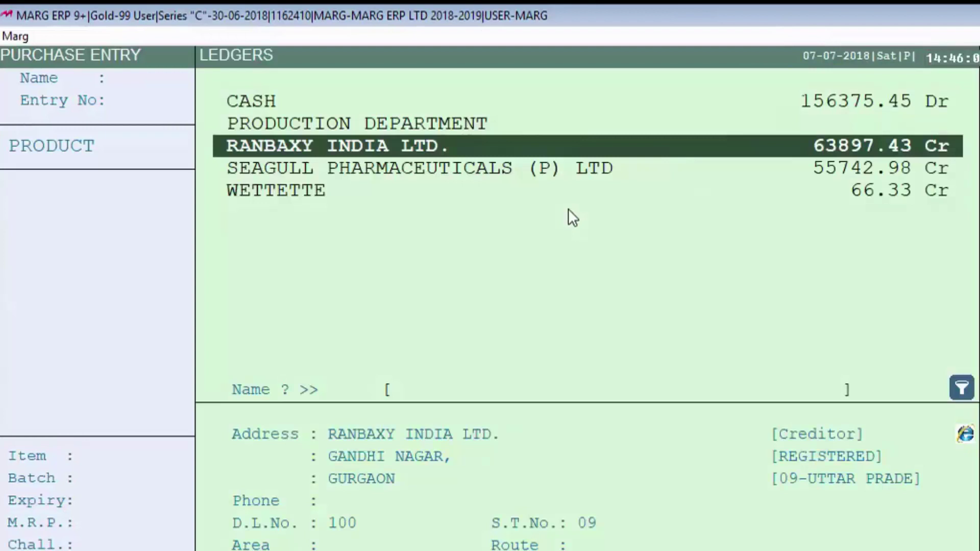
key("Return")
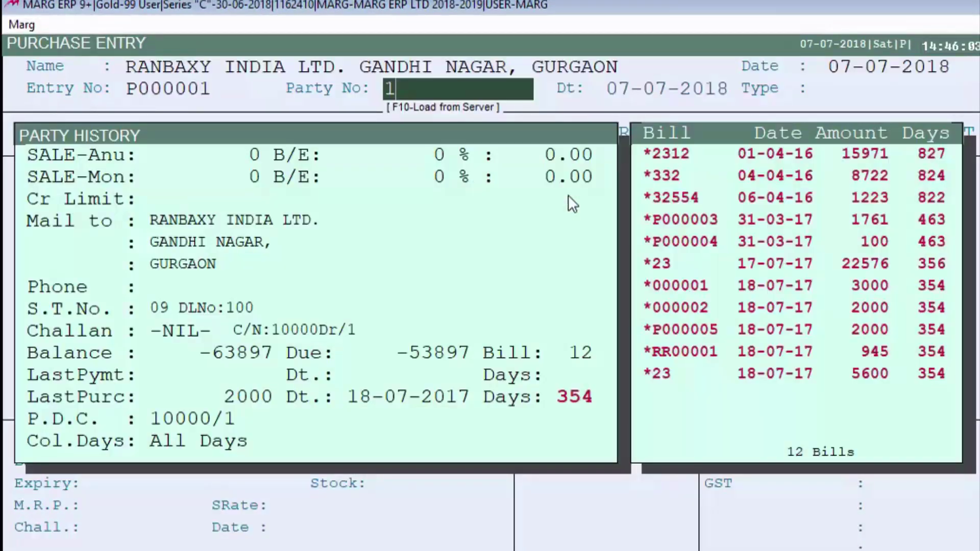
key("Return")
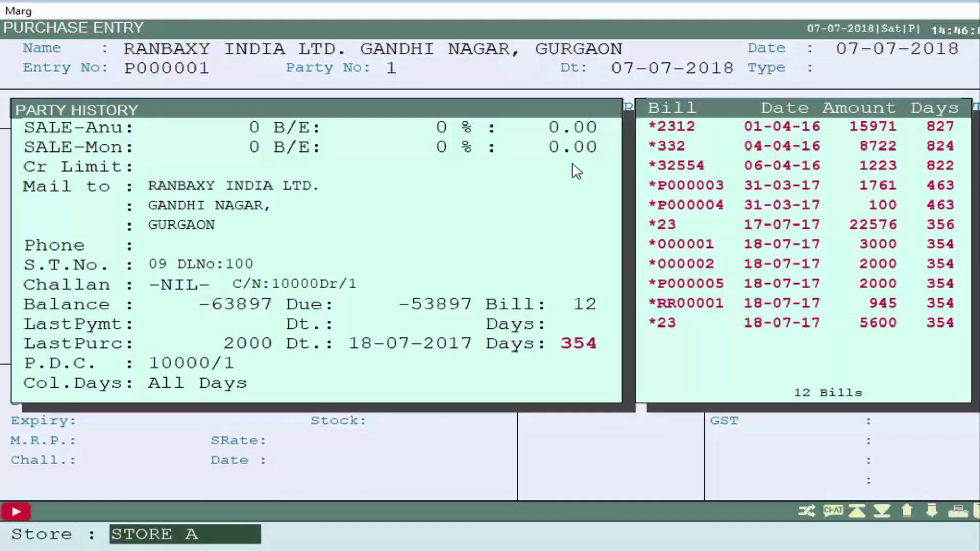
Assign the purchase to the WAREHOUSE store and add 100 ACNEDERM LOT
key("Return")
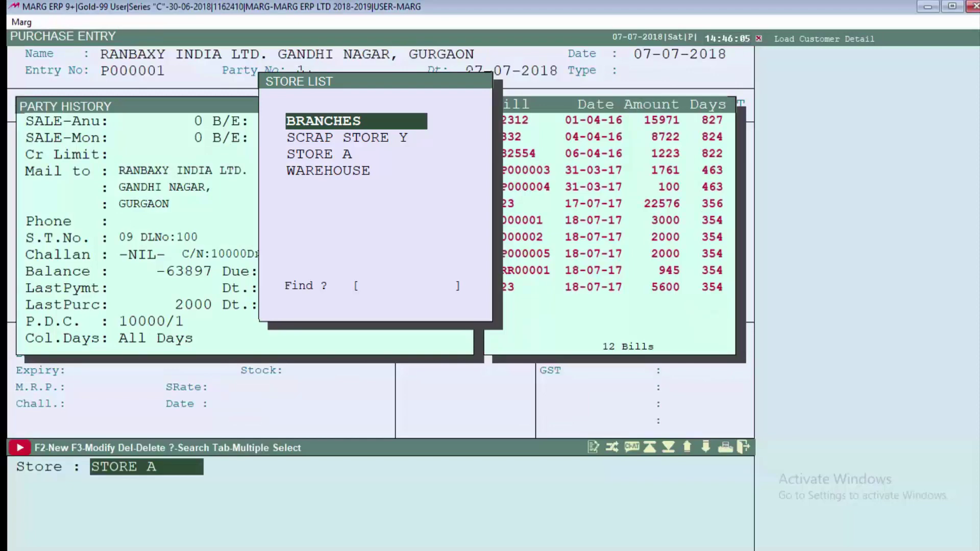
key("Down")
key("Down")
key("Down")
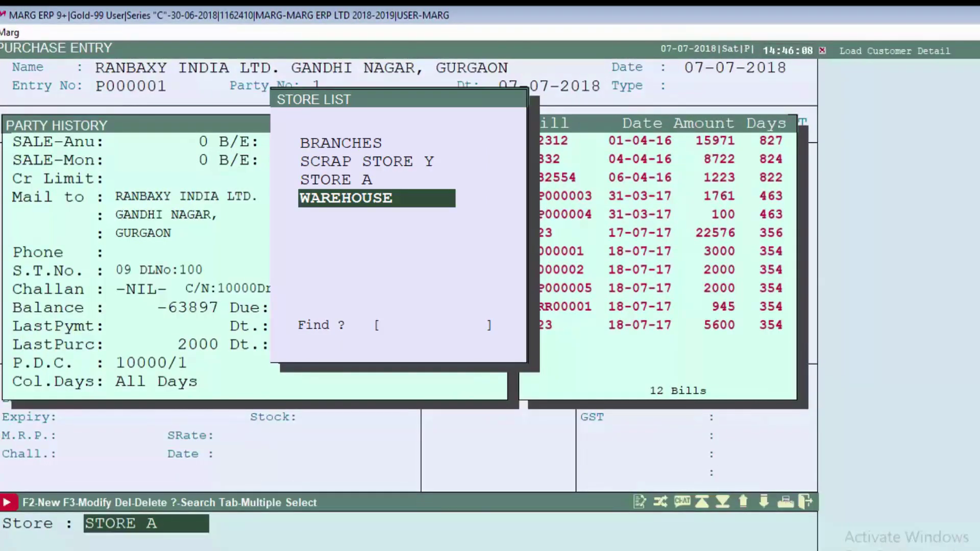
key("Return")
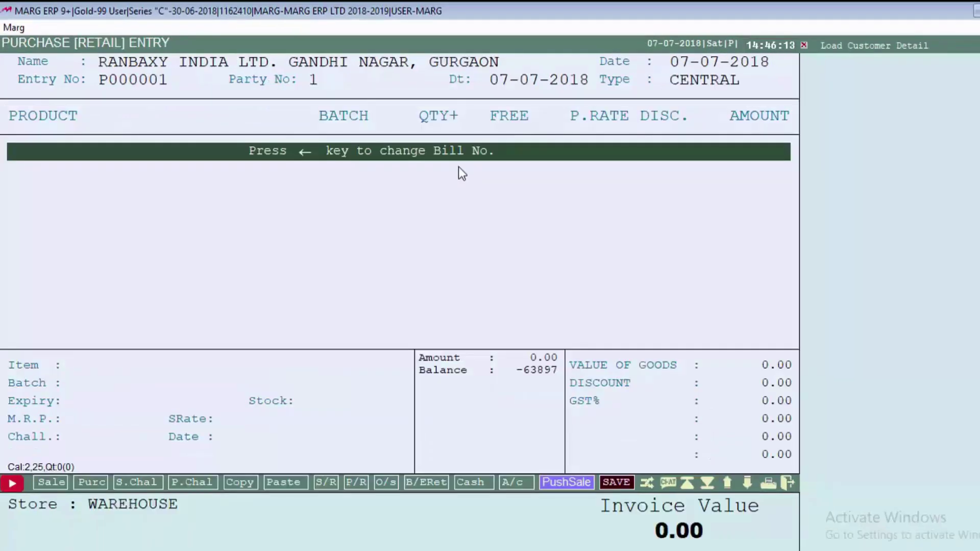
key("Return")
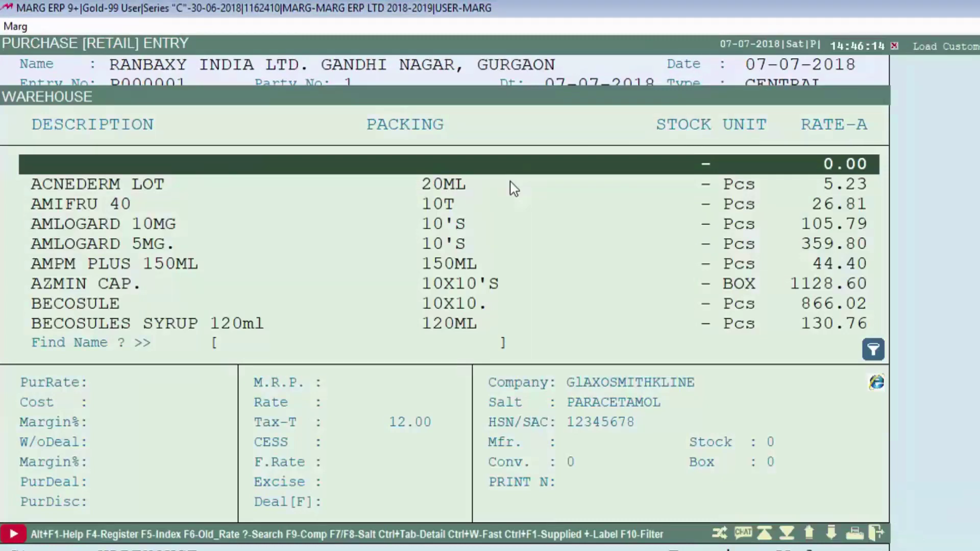
key("Return")
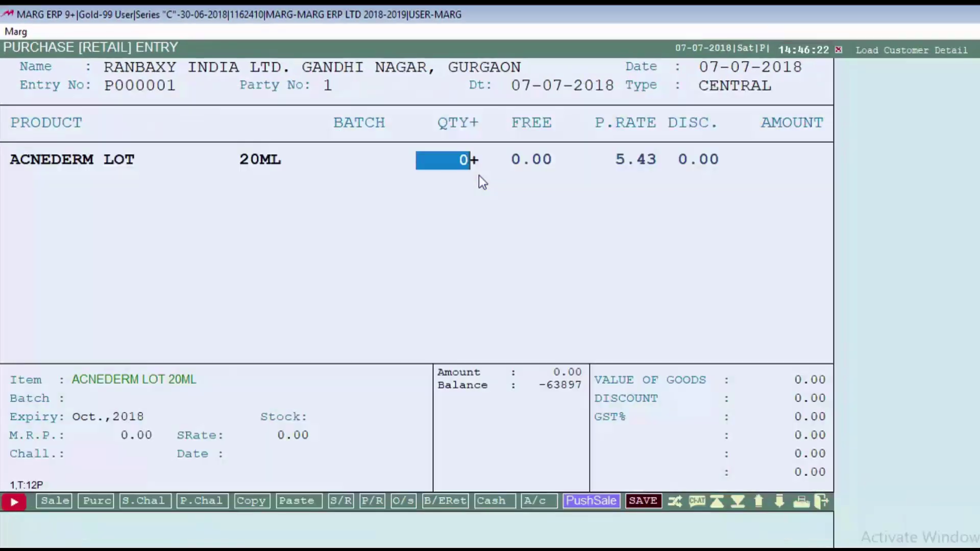
type("100")
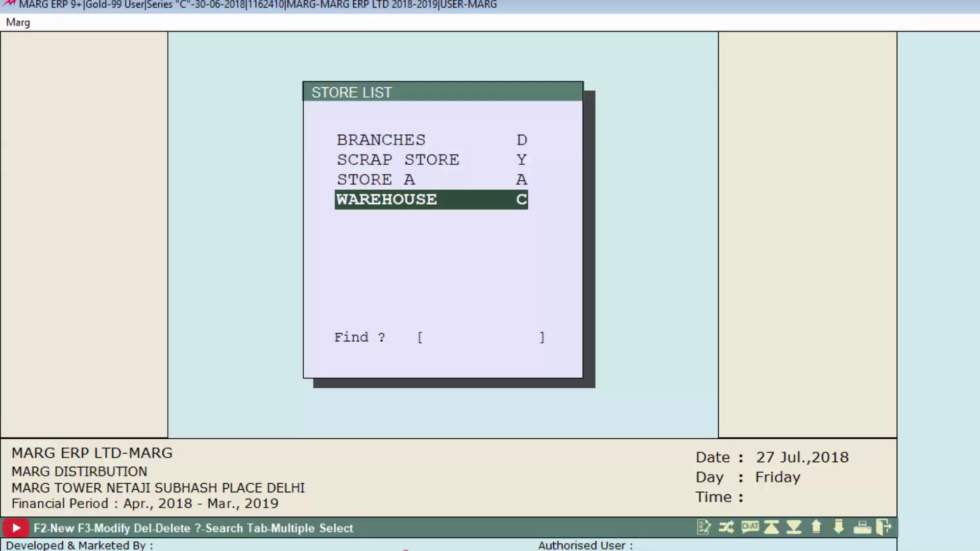
View the items held in the WAREHOUSE store
key("Return")
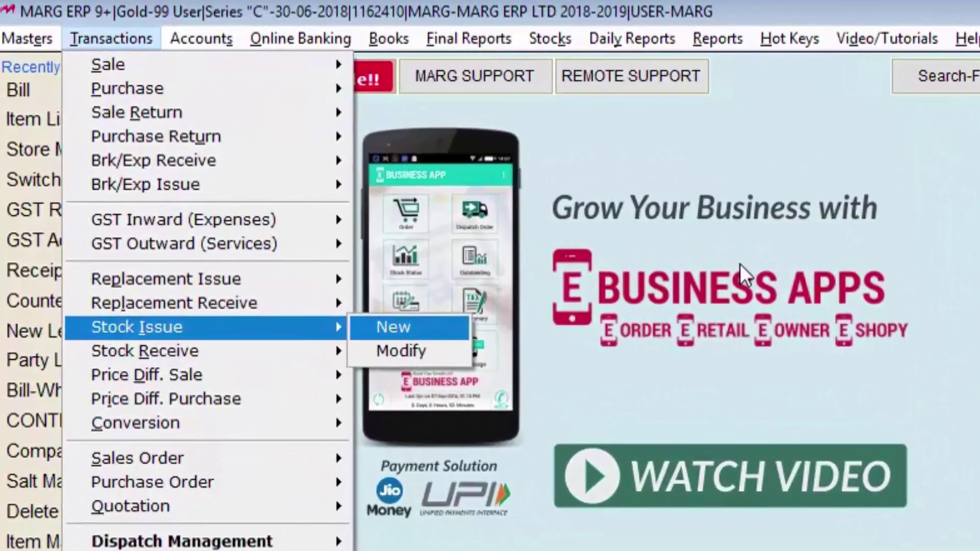
Create a stock issue to STORE T/F transferring goods from WAREHOUSE to BRANCHES
key("Return")
key("Return")
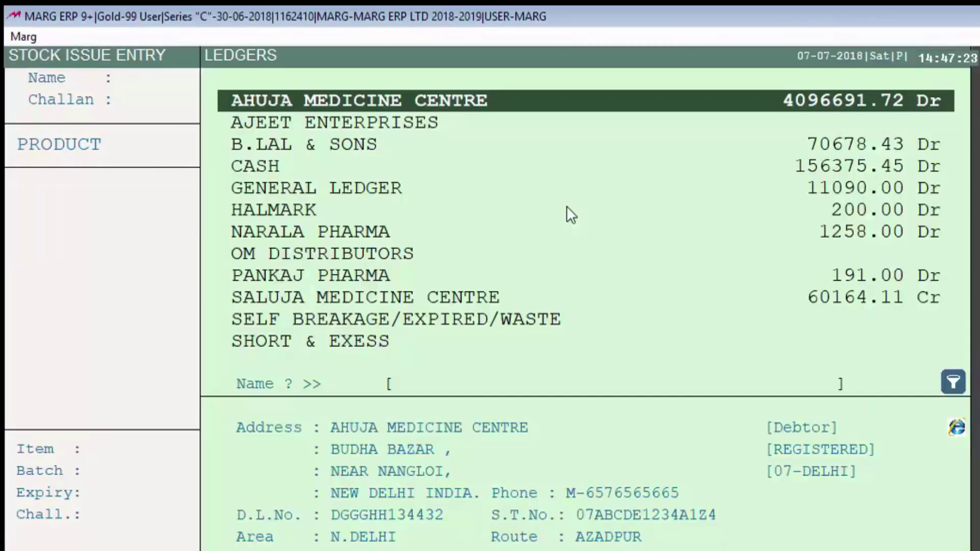
type("S")
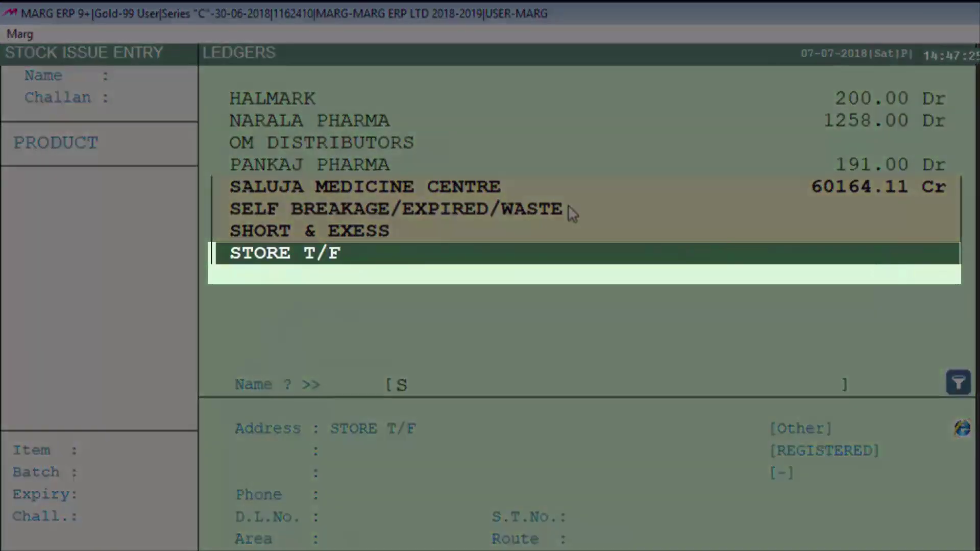
key("Return")
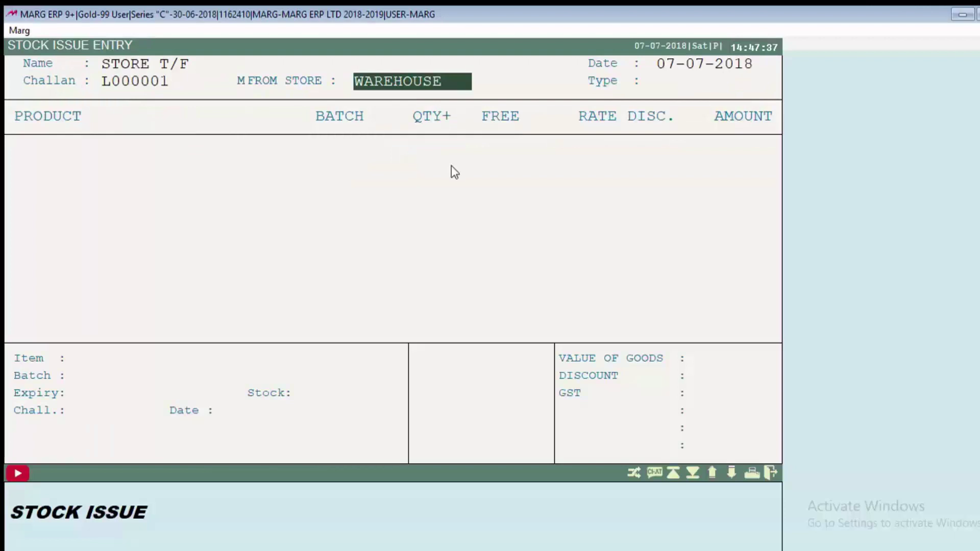
key("Return")
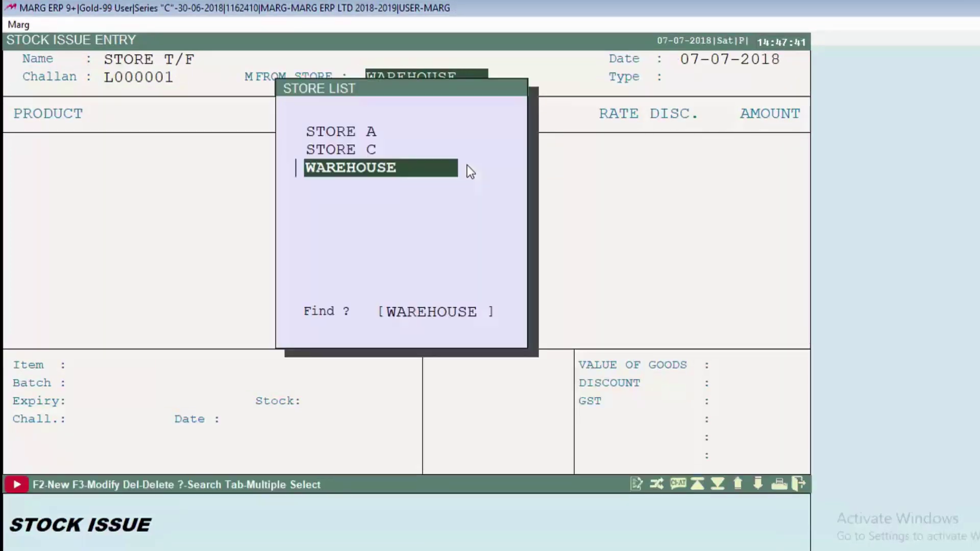
key("Return")
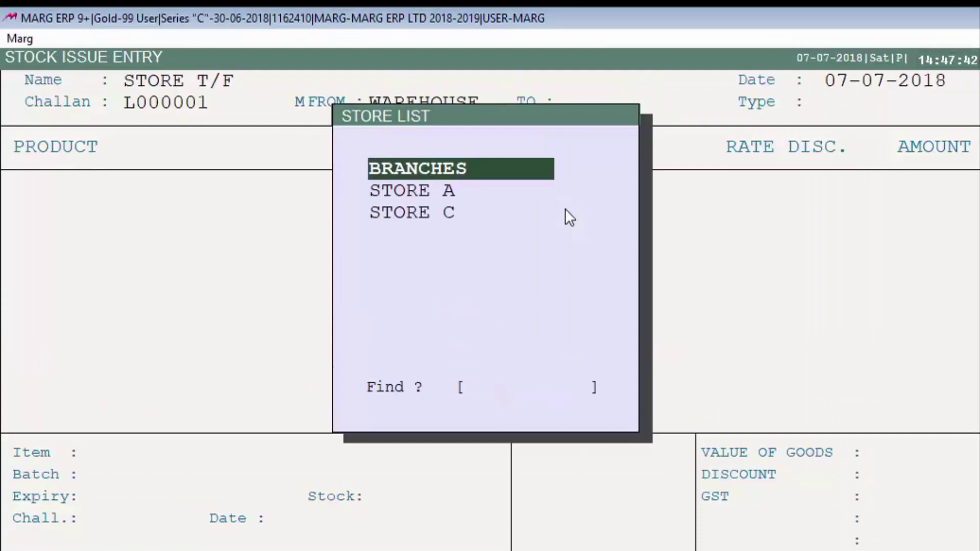
key("Return")
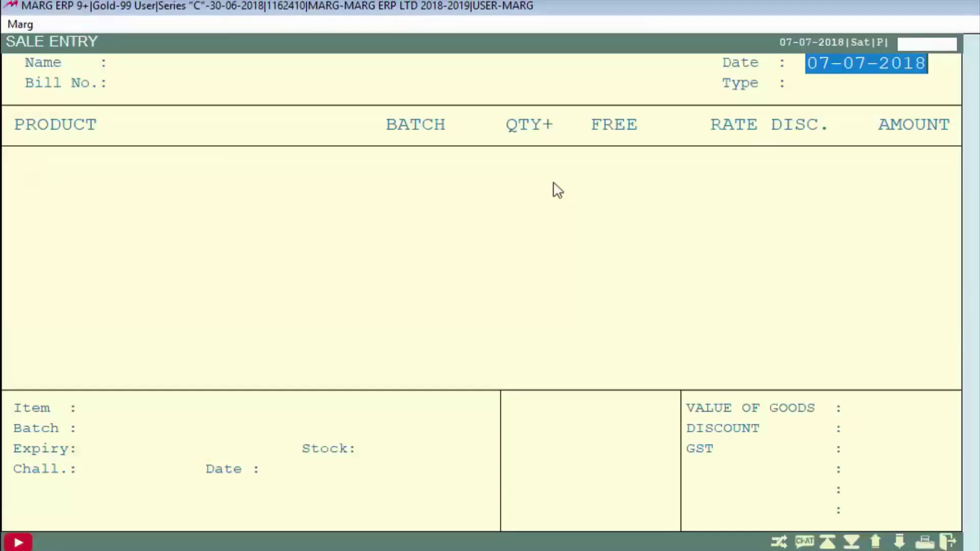
Start a sale bill for AHUJA MEDICINE CENTRE drawing products from the BRANCHES store
key("Return")
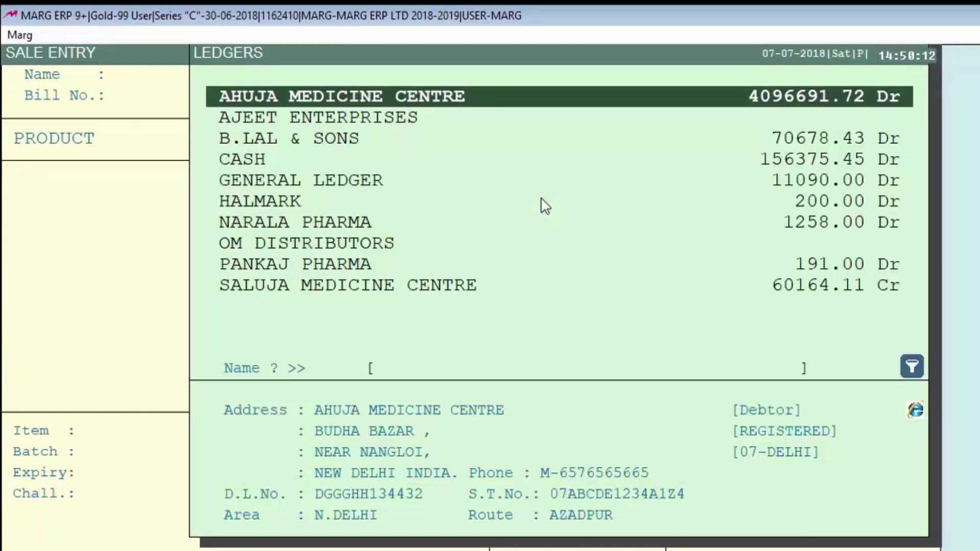
key("Return")
key("Return")
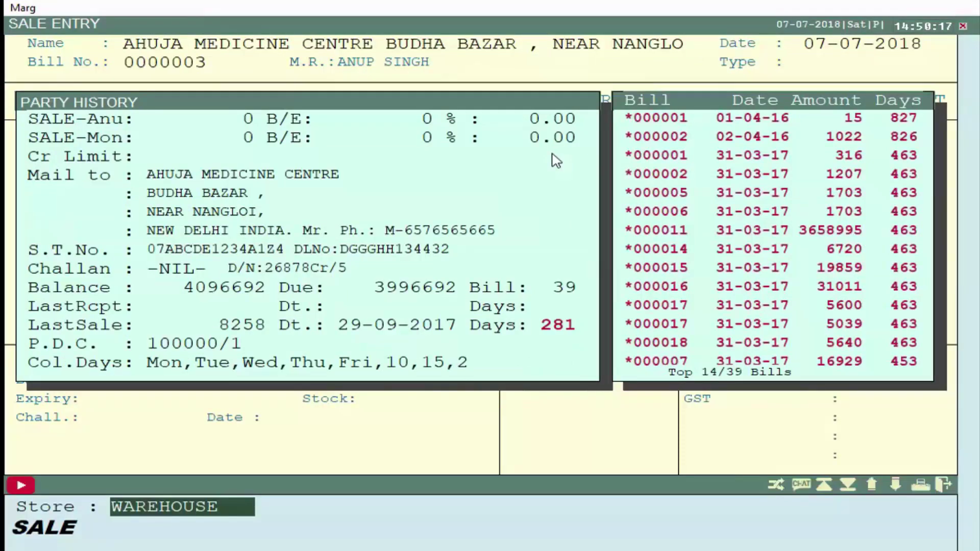
key("Up")
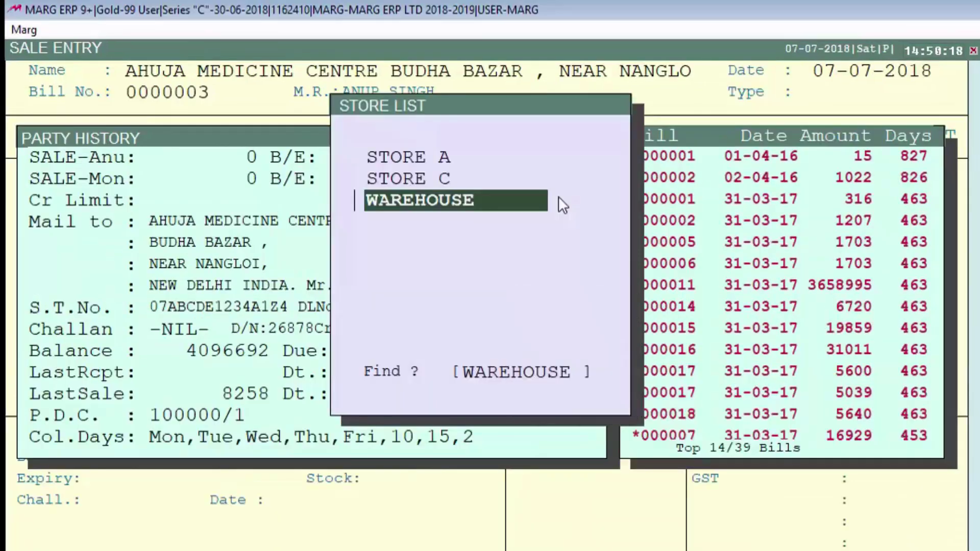
key("Up")
key("Up")
key("Up")
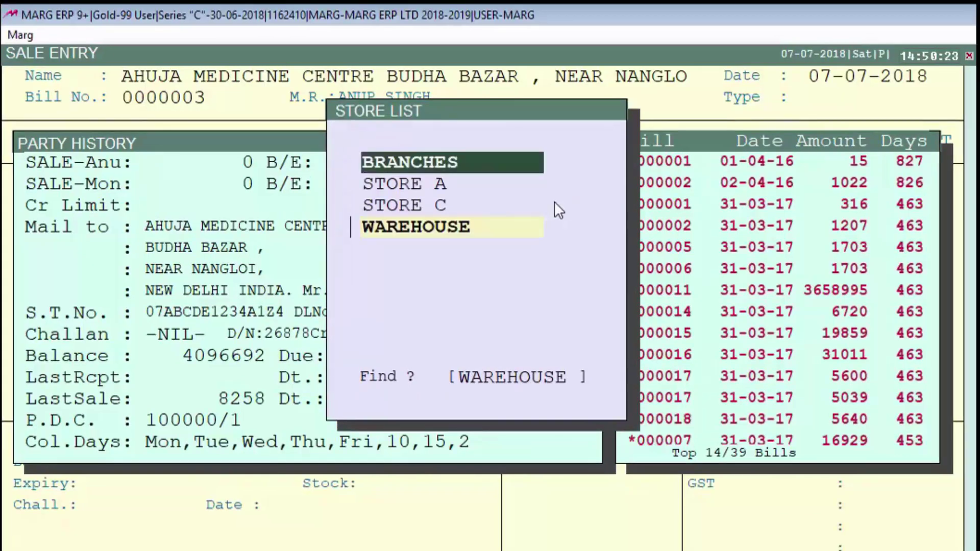
key("Return")
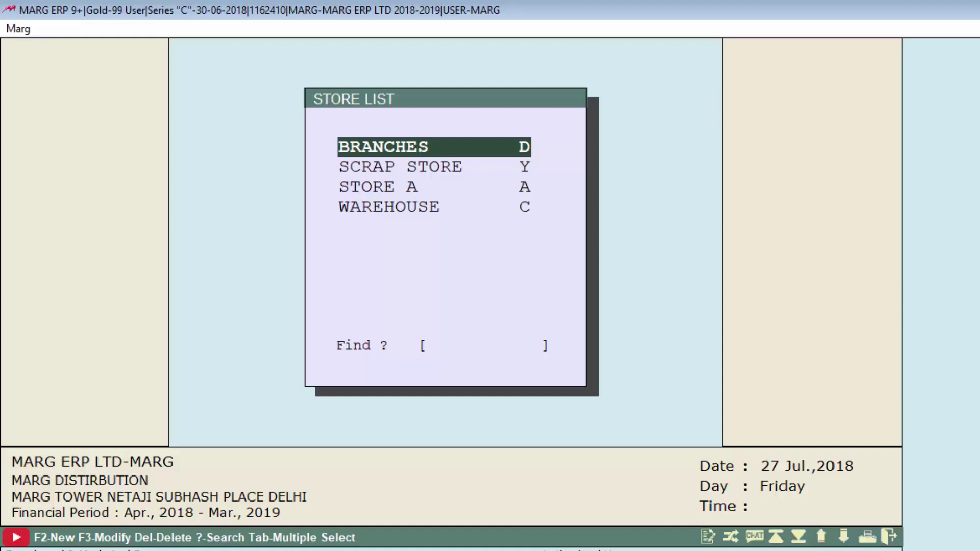
Rename the BRANCHES store to BRANCHES 1, then start deleting it
key("F3")
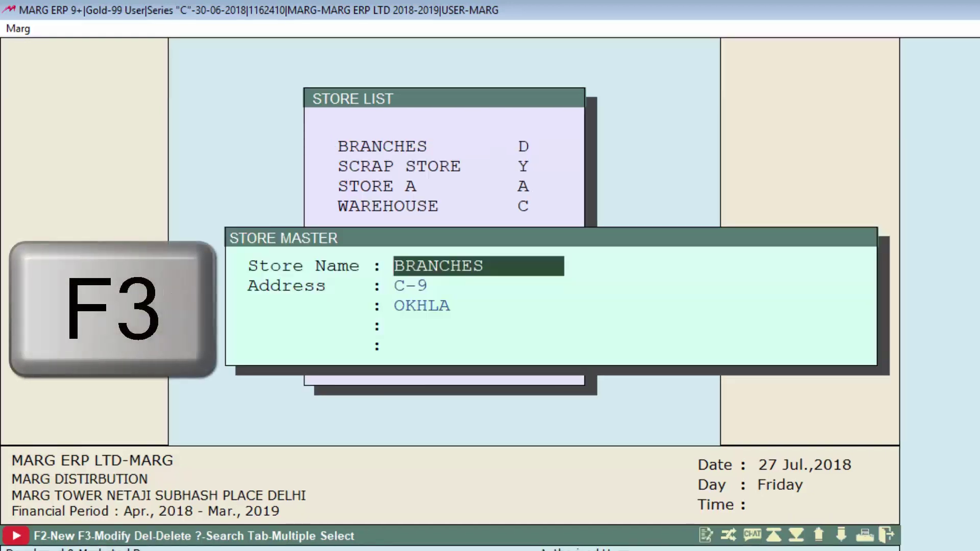
type("1")
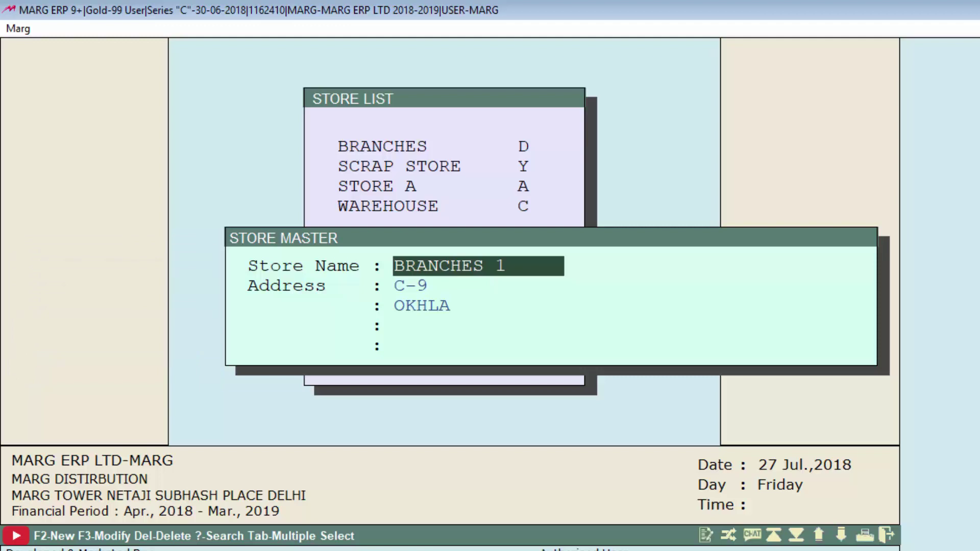
key("Page_Down")
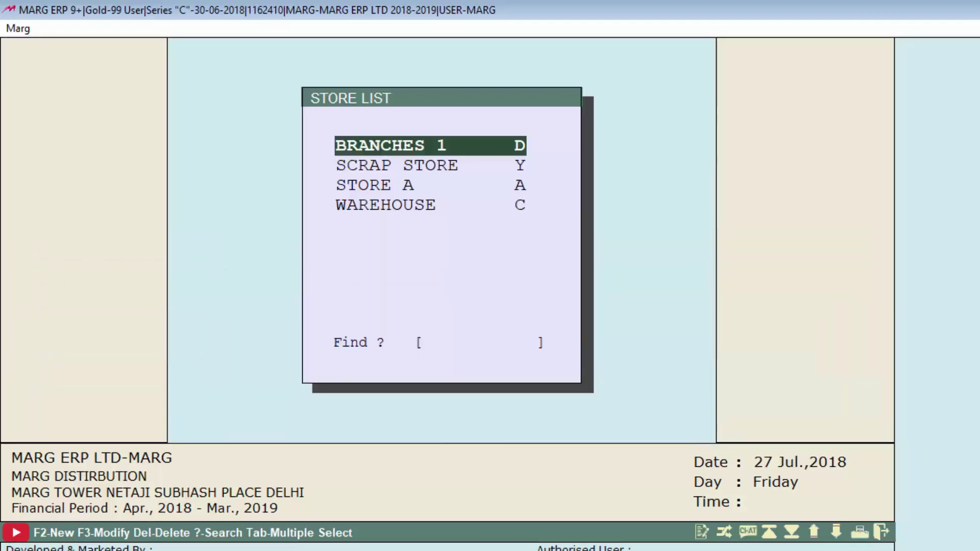
key("Delete")
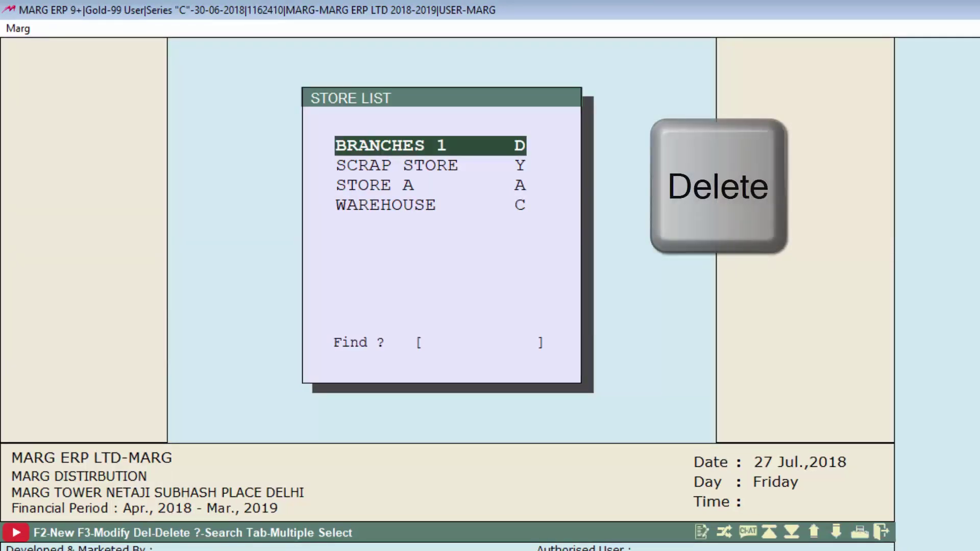